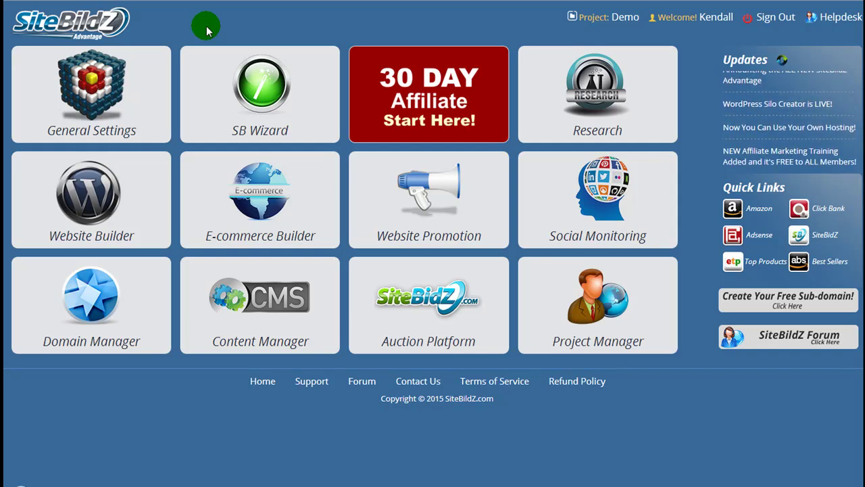
- Open the website builder's Headers section and browse the available header images
{"action": "left_click", "coordinate": [106, 192]}
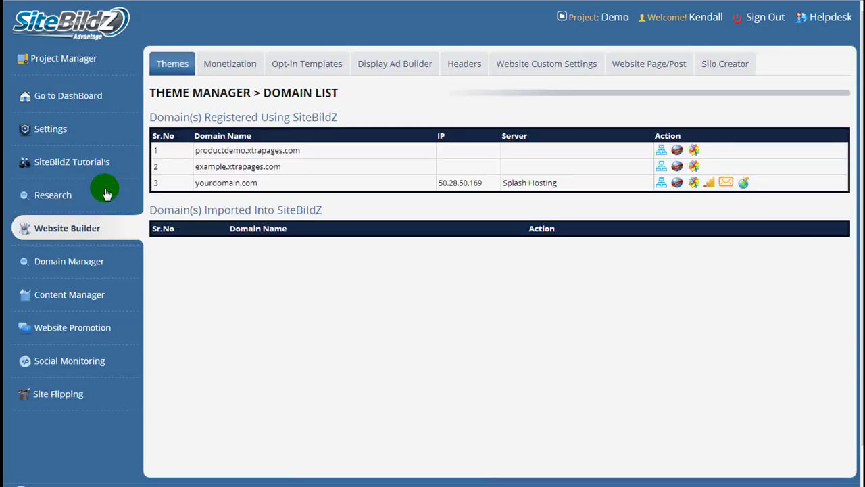
{"action": "left_click", "coordinate": [464, 67]}
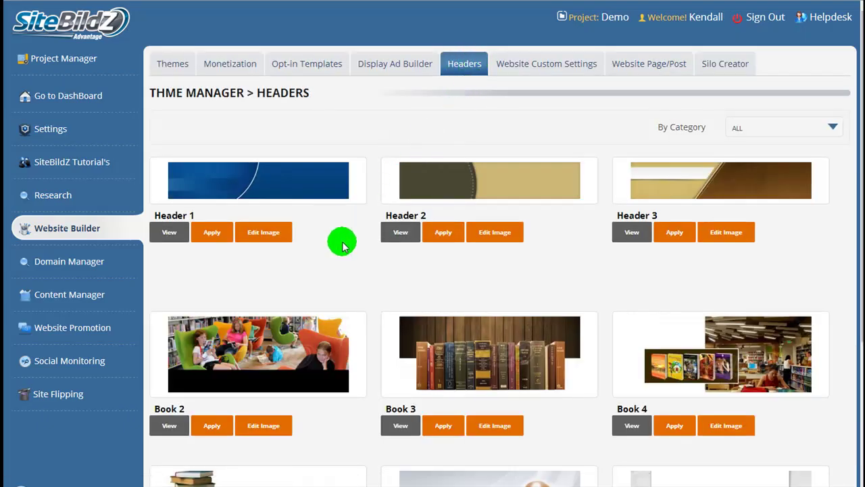
{"action": "scroll", "coordinate": [353, 266], "scroll_direction": "down", "scroll_amount": 3}
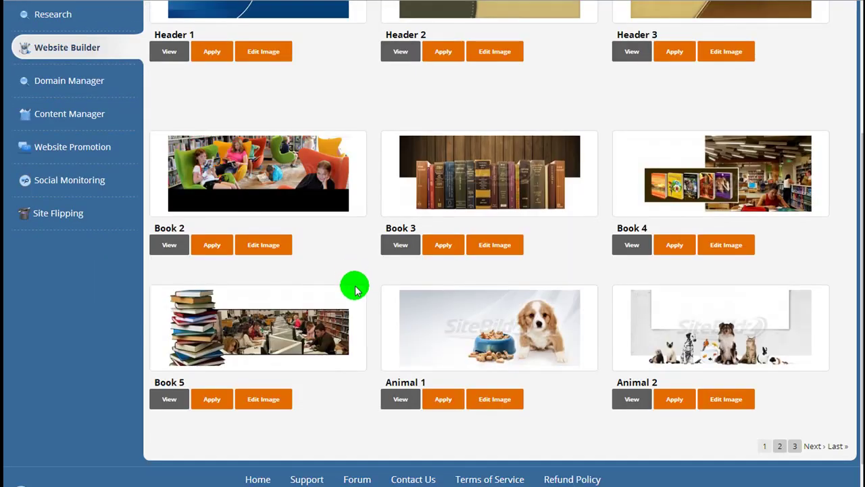
{"action": "scroll", "coordinate": [355, 286], "scroll_direction": "down", "scroll_amount": 1}
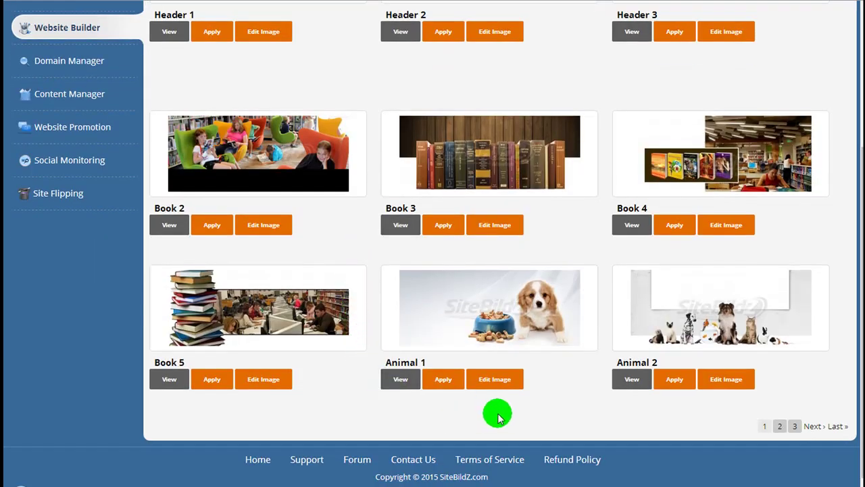
{"action": "scroll", "coordinate": [495, 413], "scroll_direction": "up", "scroll_amount": 4}
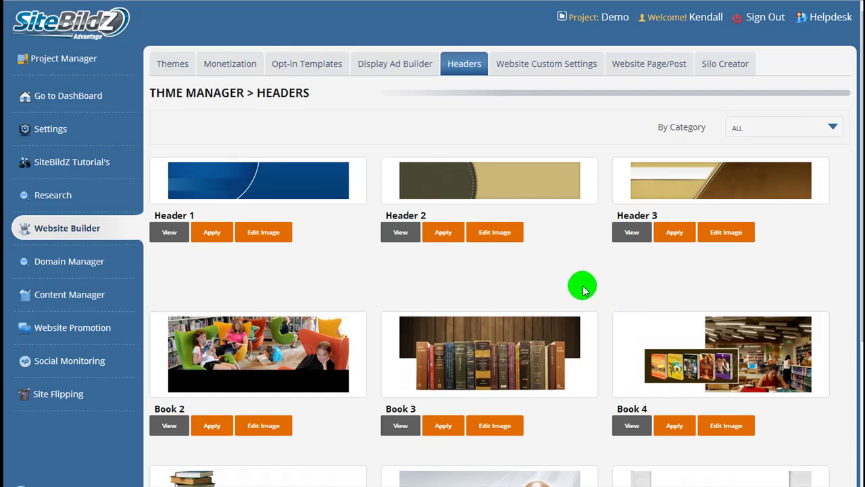
- Look through the list of header categories without choosing a different one
{"action": "left_click", "coordinate": [794, 130]}
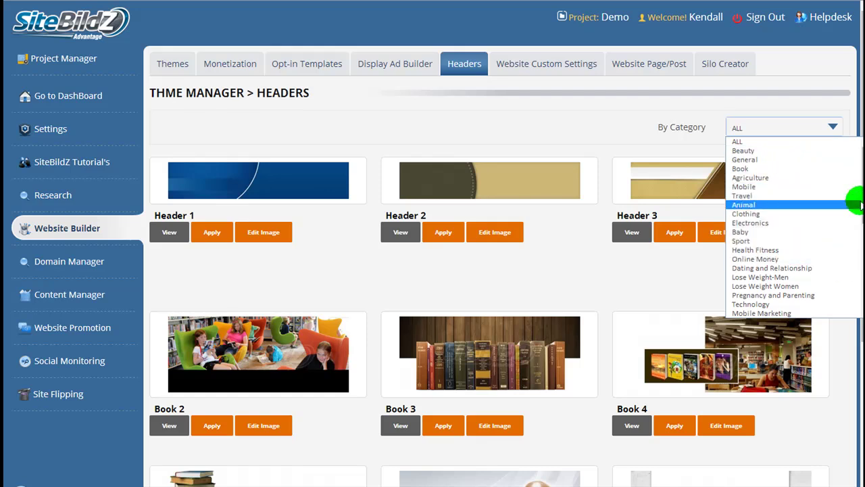
{"action": "scroll", "coordinate": [794, 226], "scroll_direction": "down", "scroll_amount": 6}
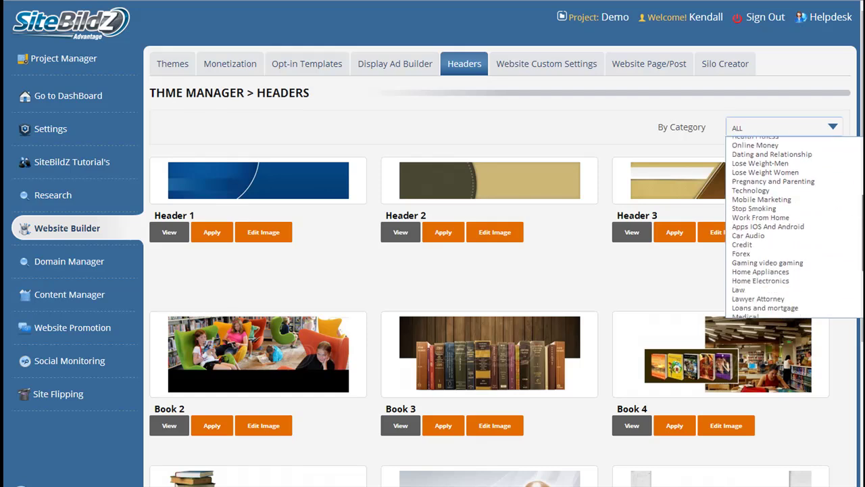
{"action": "scroll", "coordinate": [767, 226], "scroll_direction": "down", "scroll_amount": 1}
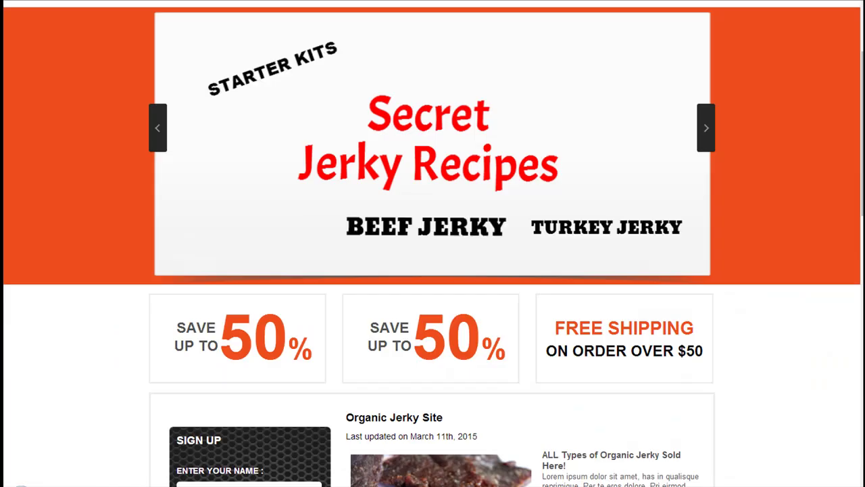
- Examine the sample Organic Jerky Site homepage from its banner down to the featured products and back up
{"action": "scroll", "coordinate": [74, 81], "scroll_direction": "up", "scroll_amount": 2}
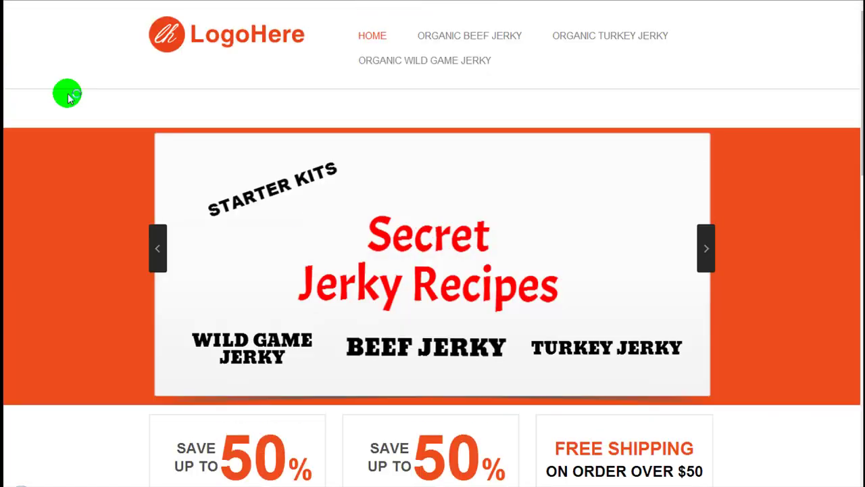
{"action": "scroll", "coordinate": [68, 97], "scroll_direction": "down", "scroll_amount": 9}
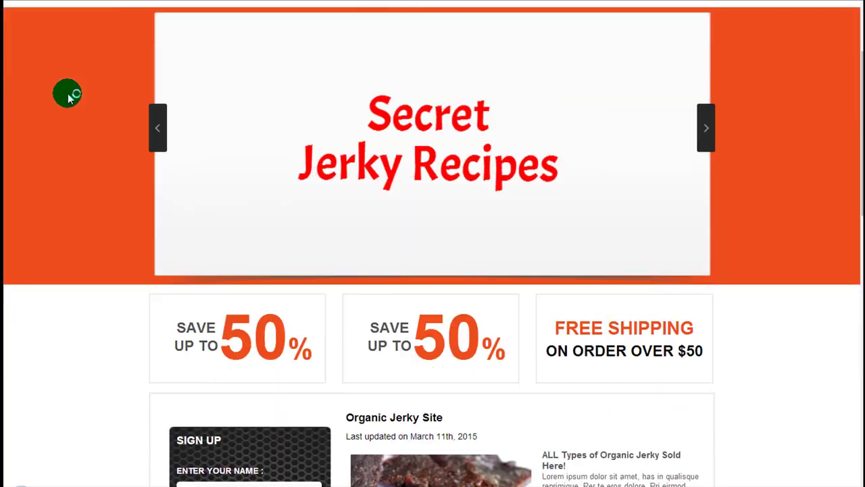
{"action": "scroll", "coordinate": [66, 110], "scroll_direction": "down", "scroll_amount": 2}
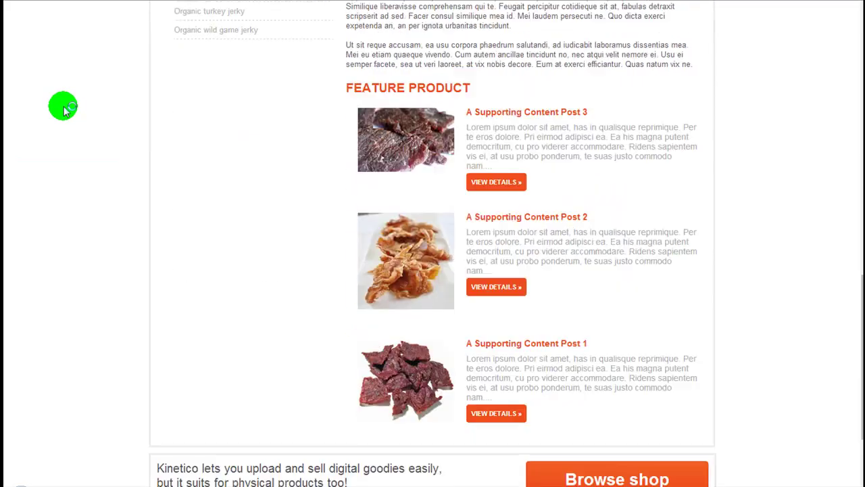
{"action": "scroll", "coordinate": [65, 111], "scroll_direction": "down", "scroll_amount": 2}
{"action": "scroll", "coordinate": [63, 112], "scroll_direction": "up", "scroll_amount": 7}
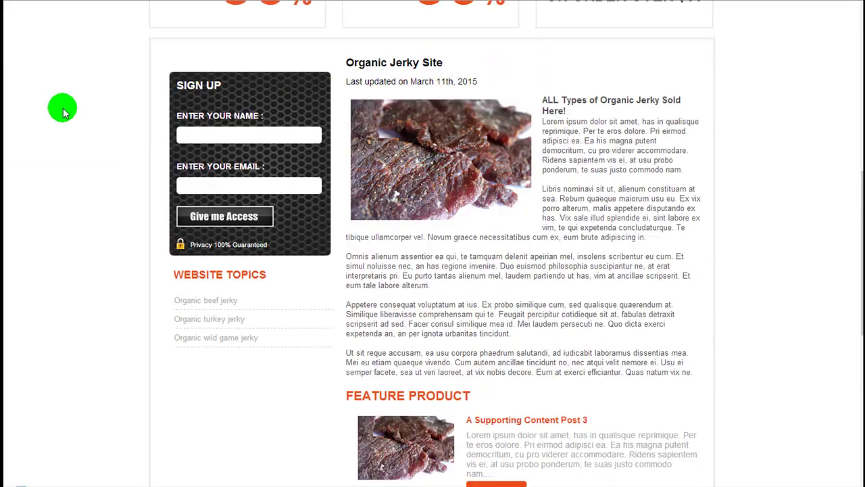
{"action": "scroll", "coordinate": [63, 112], "scroll_direction": "up", "scroll_amount": 6}
{"action": "scroll", "coordinate": [63, 112], "scroll_direction": "up", "scroll_amount": 2}
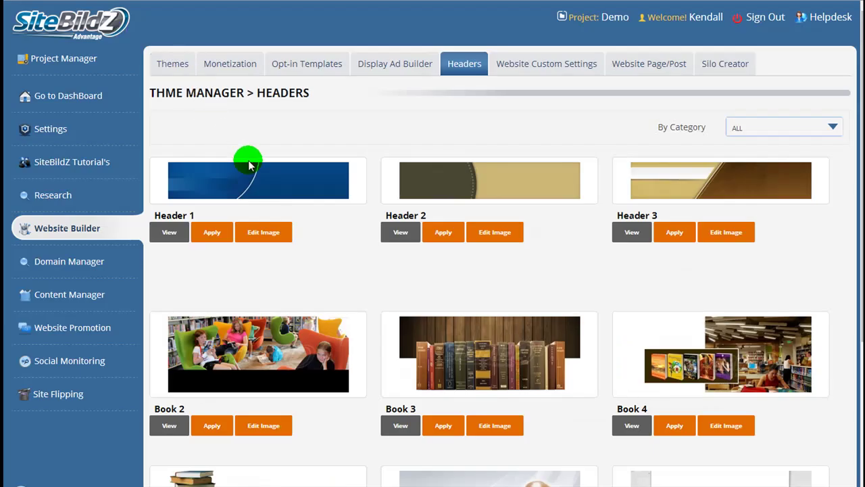
- Preview the Book 3 header image at full size and close the preview
{"action": "scroll", "coordinate": [585, 214], "scroll_direction": "down", "scroll_amount": 2}
{"action": "scroll", "coordinate": [584, 213], "scroll_direction": "down", "scroll_amount": 1}
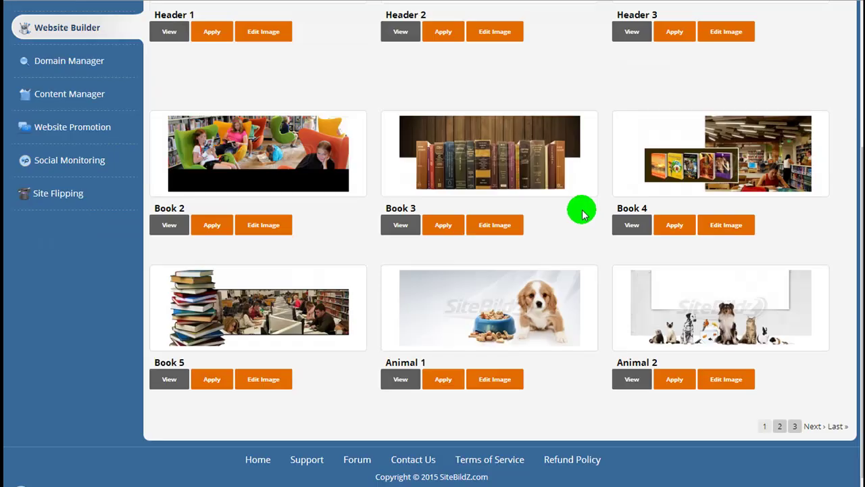
{"action": "left_click", "coordinate": [399, 226]}
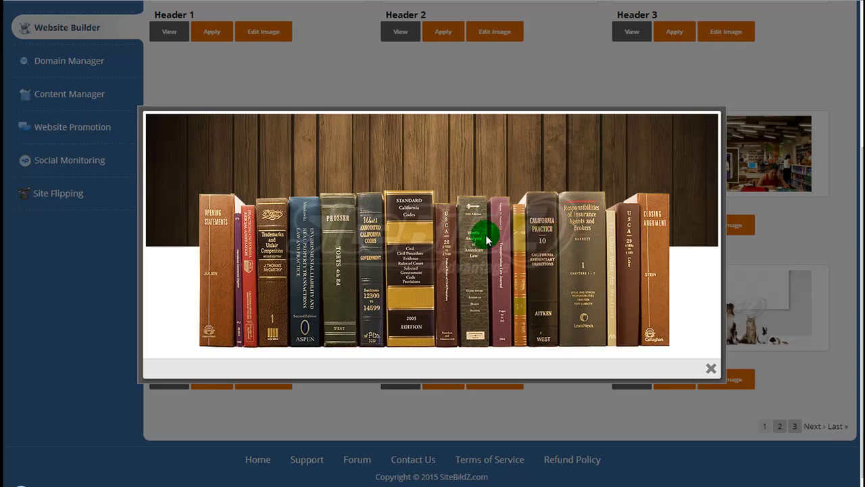
{"action": "left_click", "coordinate": [710, 368]}
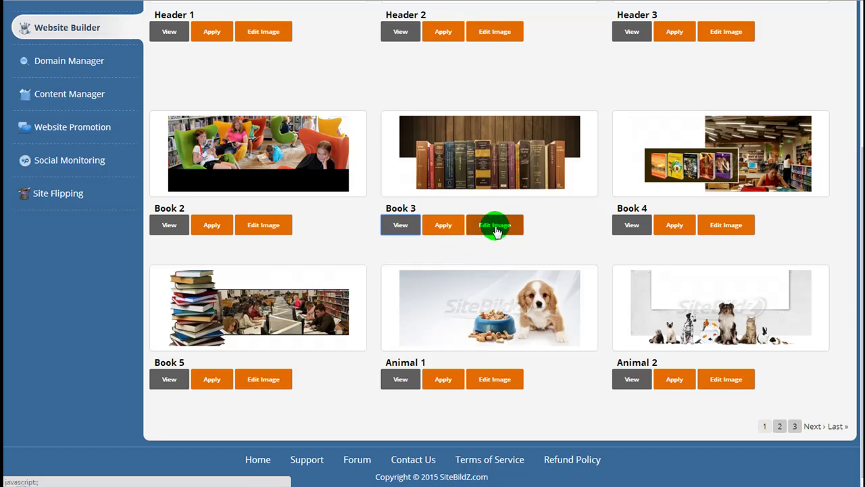
- Open the Book 3 header in the photo editor, view both sets of editing tools, and close it without saving
{"action": "left_click", "coordinate": [494, 228]}
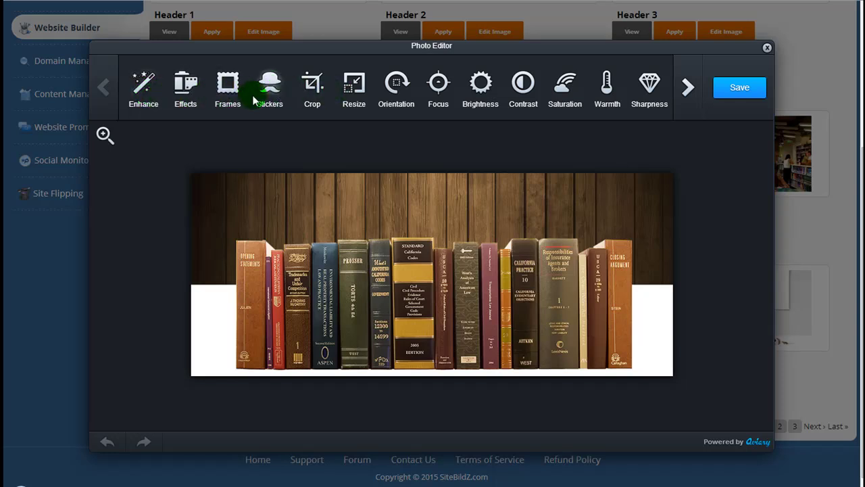
{"action": "left_click", "coordinate": [691, 95]}
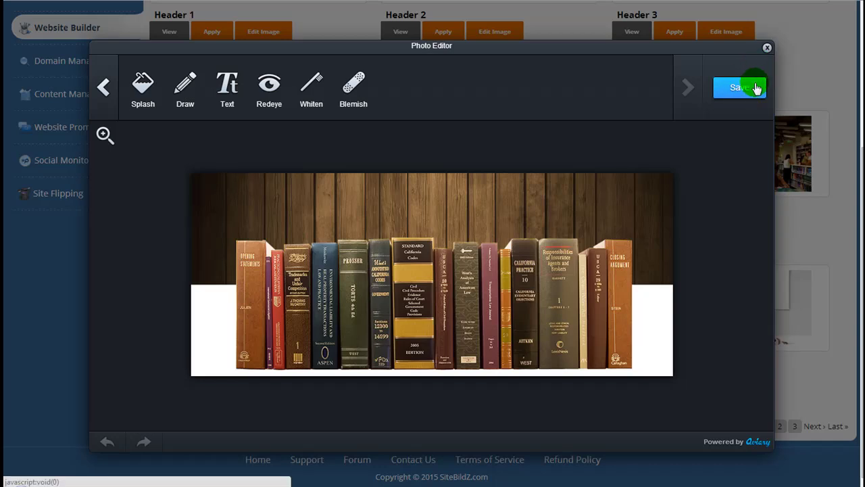
{"action": "left_click", "coordinate": [766, 49]}
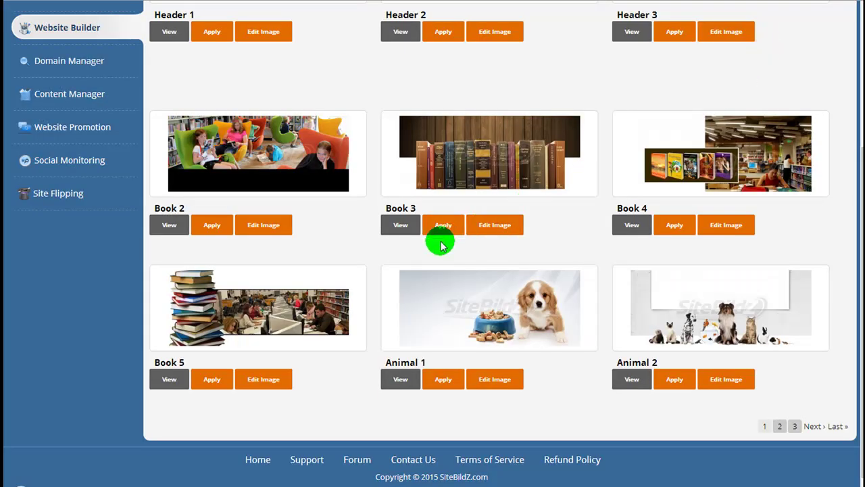
- Go to the Content Manager's Image Editor
{"action": "scroll", "coordinate": [440, 244], "scroll_direction": "up", "scroll_amount": 3}
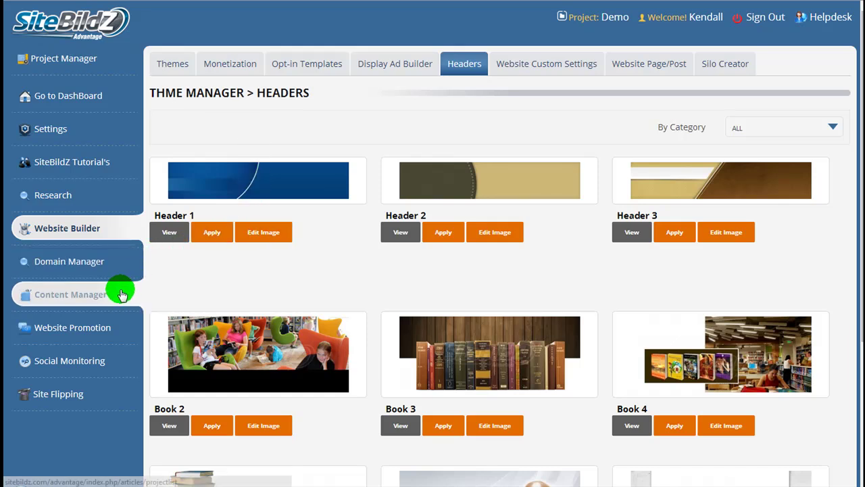
{"action": "left_click", "coordinate": [95, 298]}
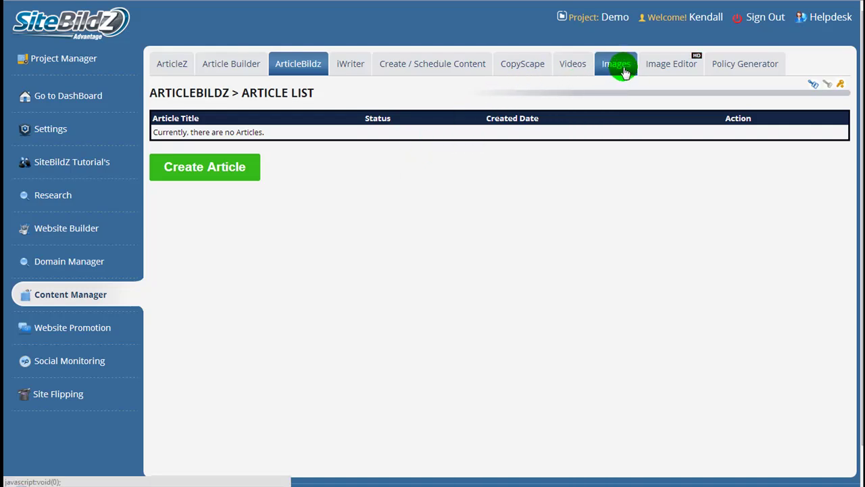
{"action": "left_click", "coordinate": [625, 72]}
{"action": "left_click", "coordinate": [668, 68]}
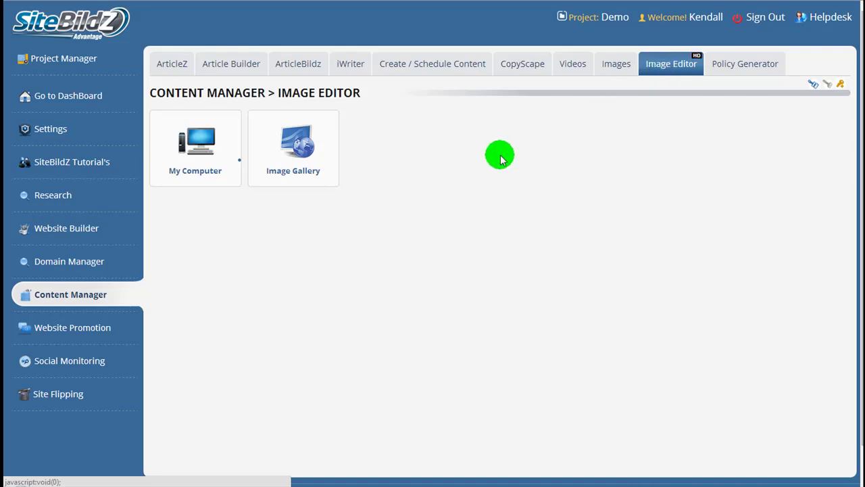
- Open the first blank white paper image from the Image Gallery in the photo editor
{"action": "left_click", "coordinate": [189, 161]}
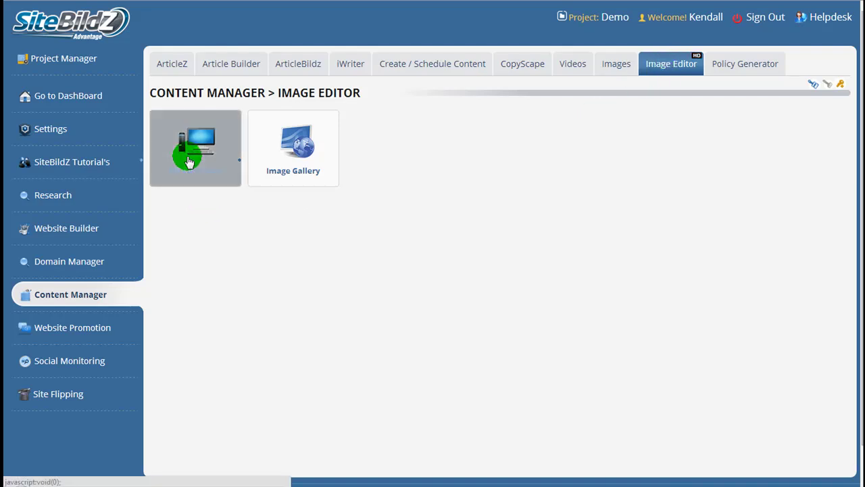
{"action": "left_click", "coordinate": [296, 146]}
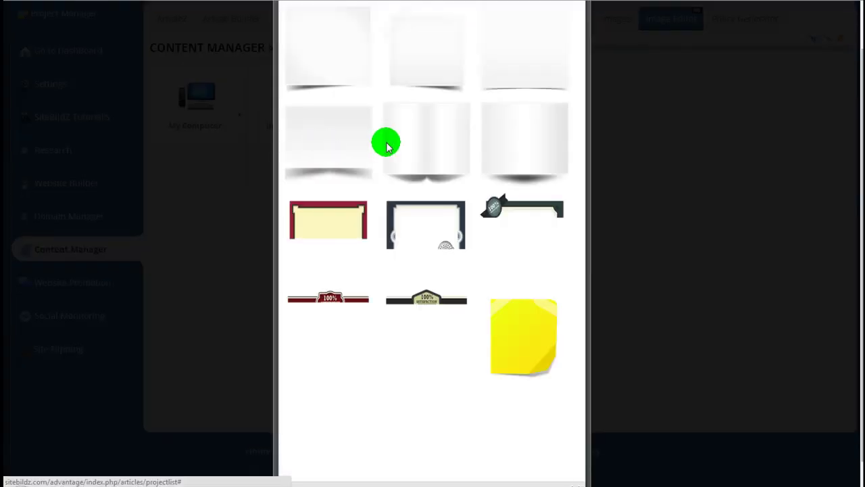
{"action": "scroll", "coordinate": [435, 145], "scroll_direction": "up", "scroll_amount": 1}
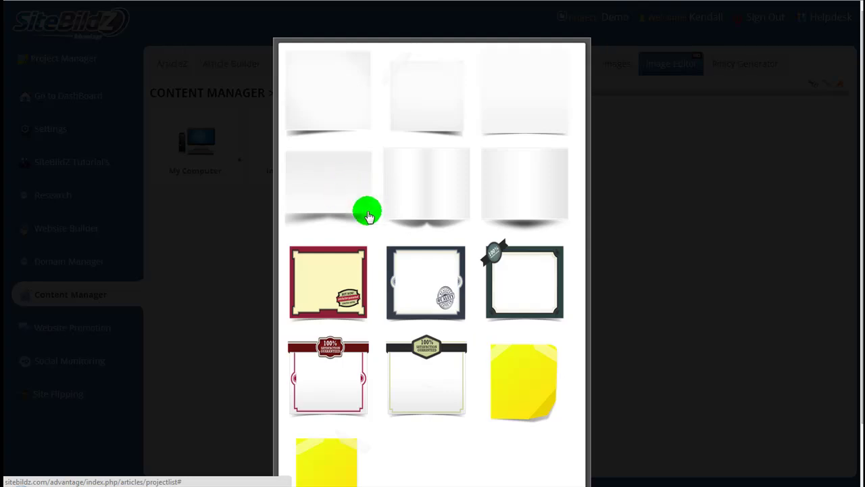
{"action": "left_click", "coordinate": [330, 117]}
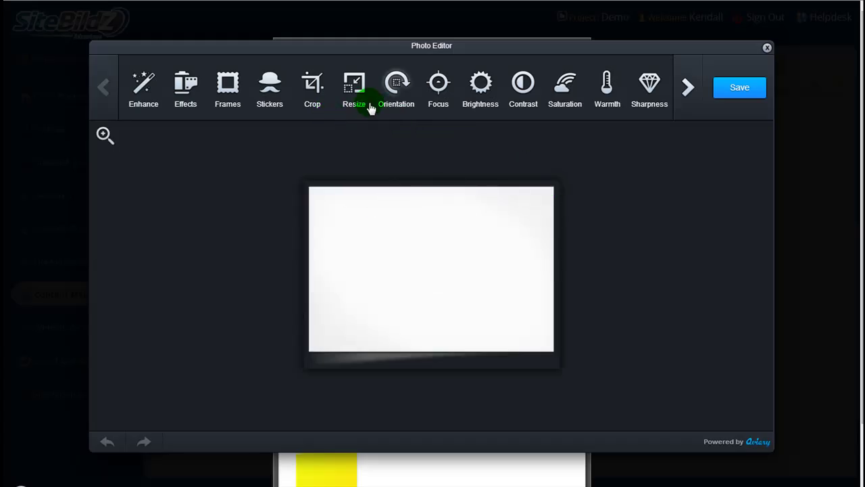
- Resize the blank image to a width of 944 with locked proportions and apply it
{"action": "left_click", "coordinate": [357, 95]}
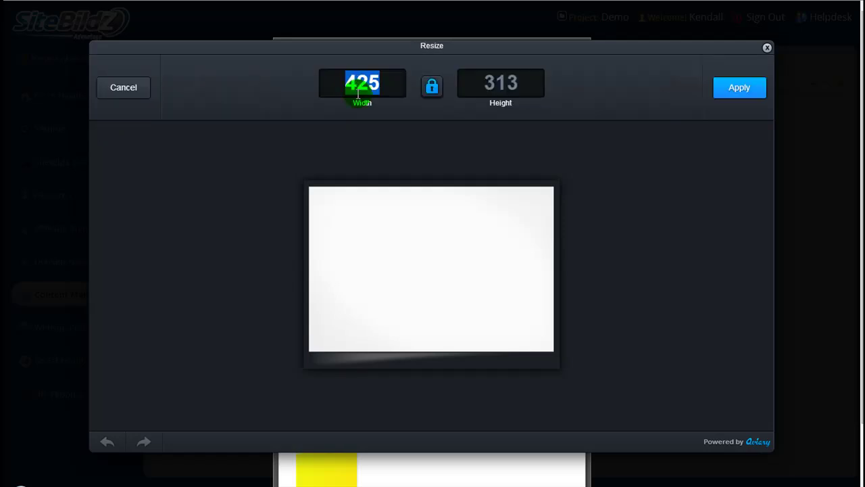
{"action": "type", "text": "9"}
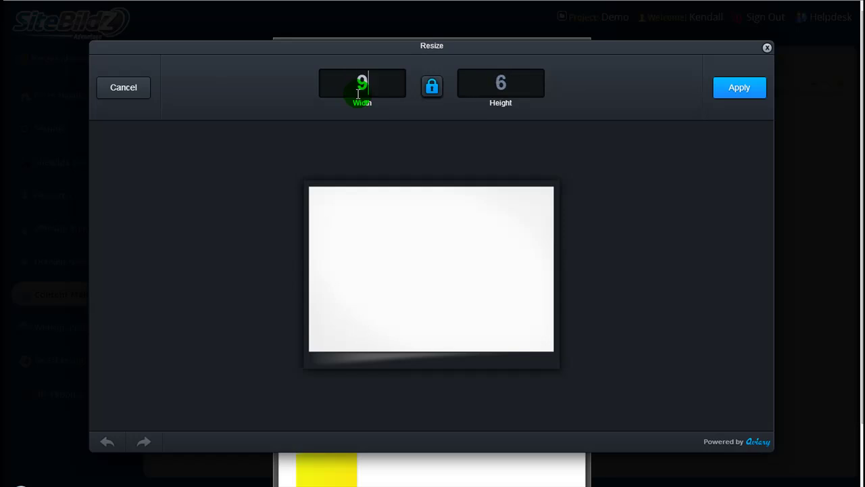
{"action": "type", "text": "44"}
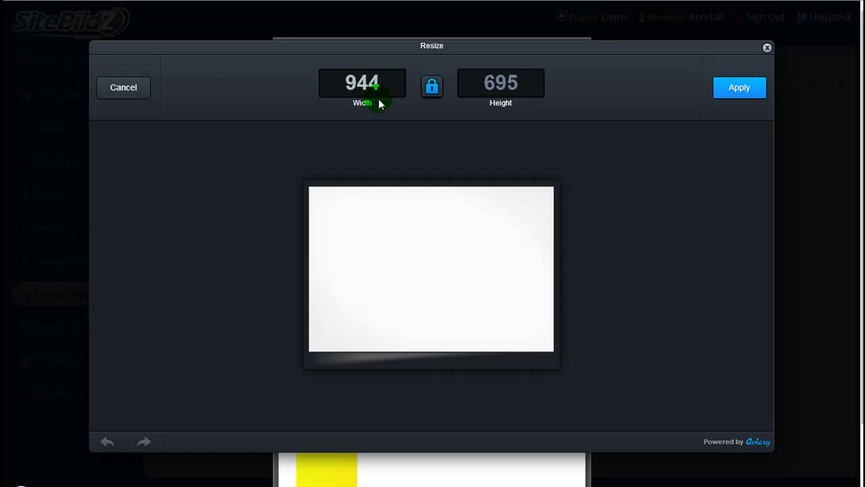
{"action": "left_click", "coordinate": [755, 90]}
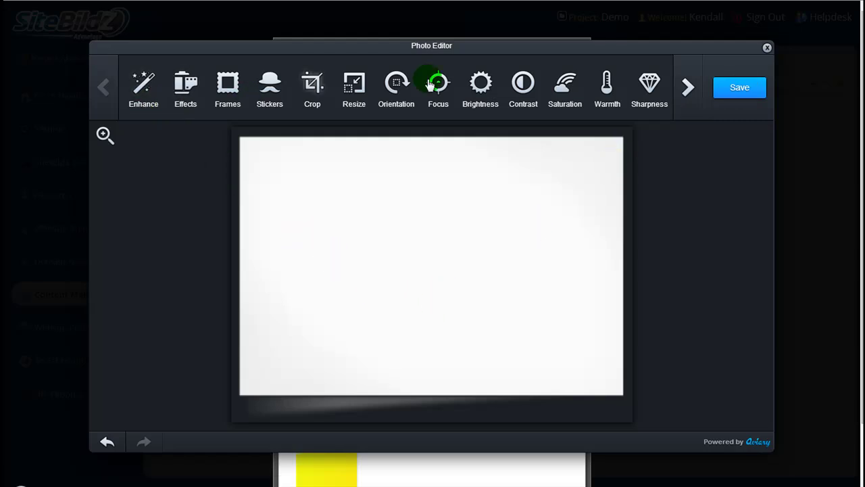
- Add the text "Demo Site" in black Arial Black near the middle of the blank image
{"action": "left_click", "coordinate": [687, 88]}
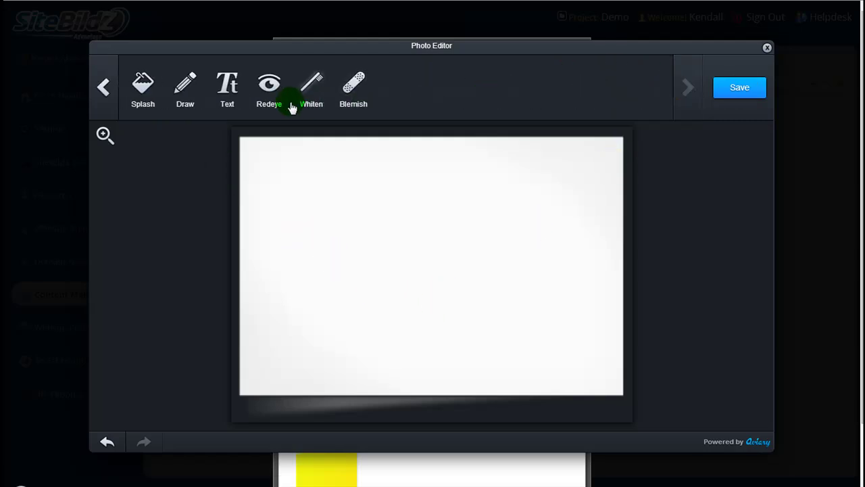
{"action": "left_click", "coordinate": [232, 99]}
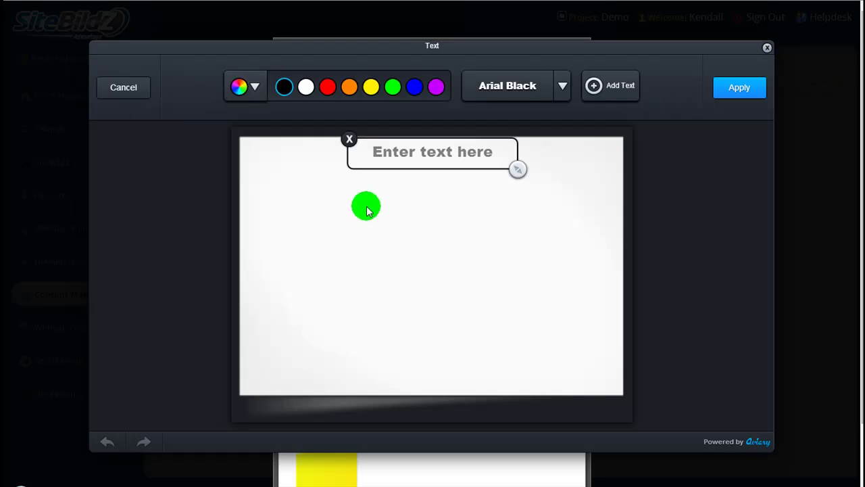
{"action": "left_click_drag", "start_coordinate": [394, 153], "coordinate": [433, 260]}
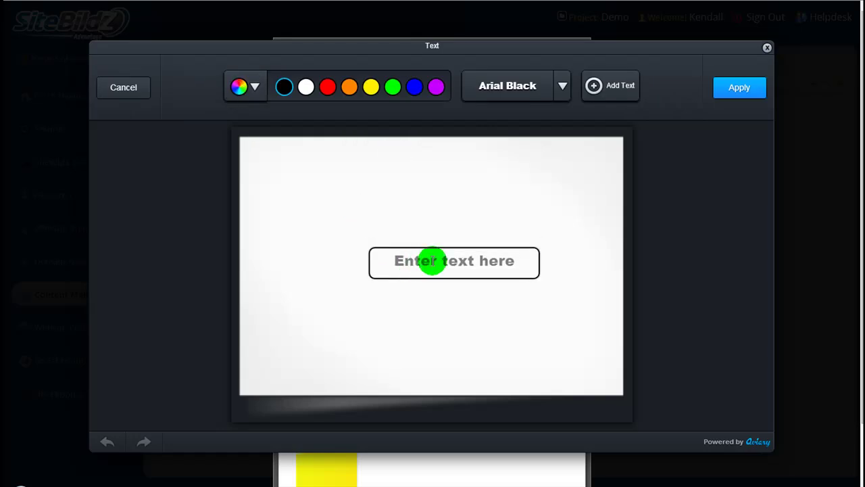
{"action": "left_click", "coordinate": [433, 261]}
{"action": "type", "text": "Demo "}
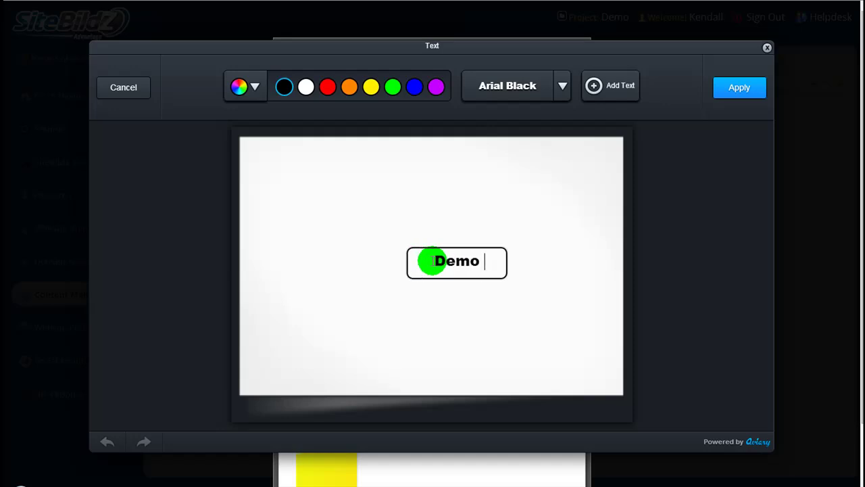
{"action": "type", "text": "Site"}
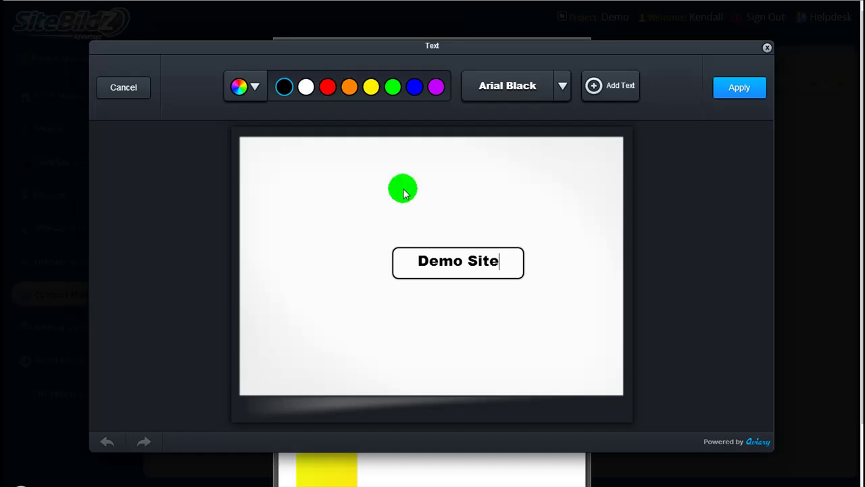
- Recolor the "Demo Site" text blue, enlarge it to roughly twice its size and center it on the blank image
{"action": "double_click", "coordinate": [437, 264]}
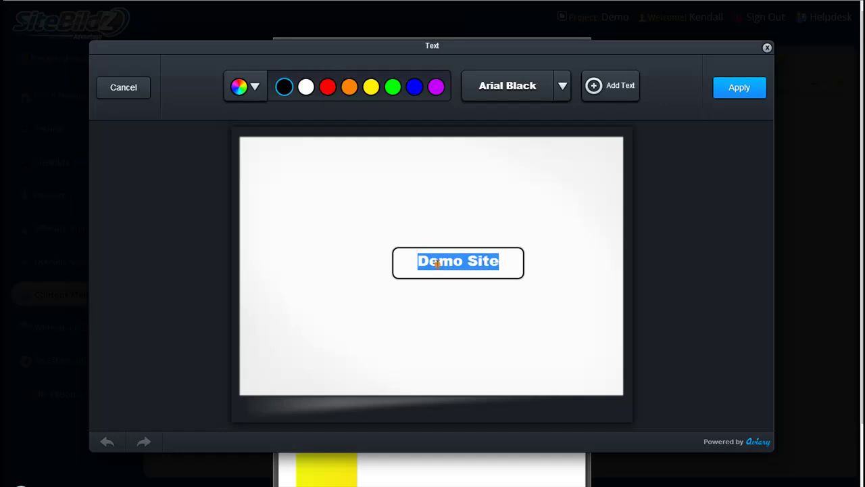
{"action": "left_click", "coordinate": [359, 98]}
{"action": "left_click", "coordinate": [328, 89]}
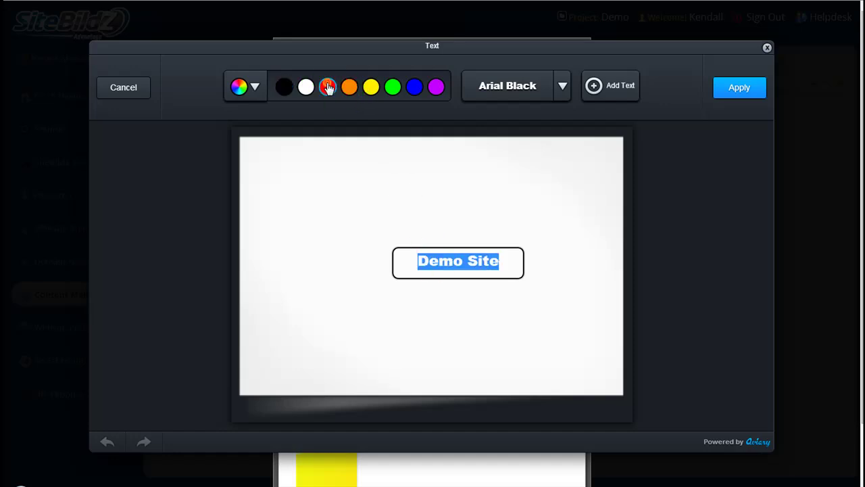
{"action": "left_click", "coordinate": [404, 90]}
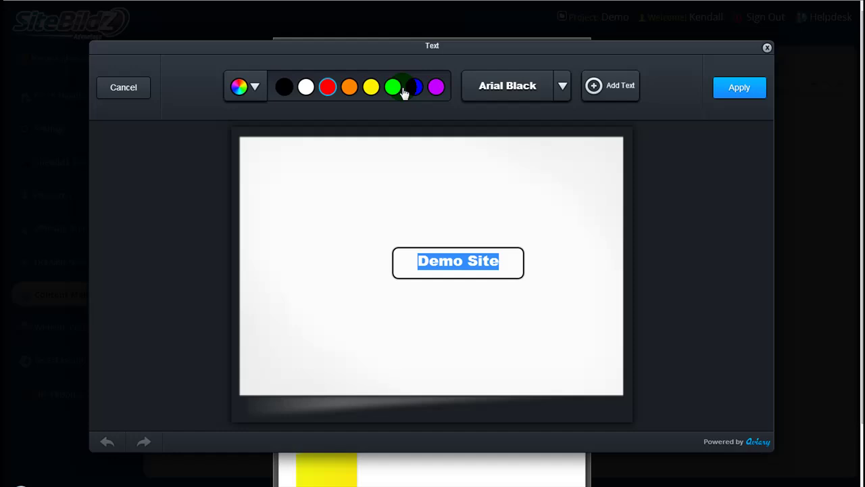
{"action": "left_click", "coordinate": [319, 271]}
{"action": "left_click_drag", "start_coordinate": [521, 275], "coordinate": [599, 297]}
{"action": "left_click_drag", "start_coordinate": [429, 246], "coordinate": [412, 253]}
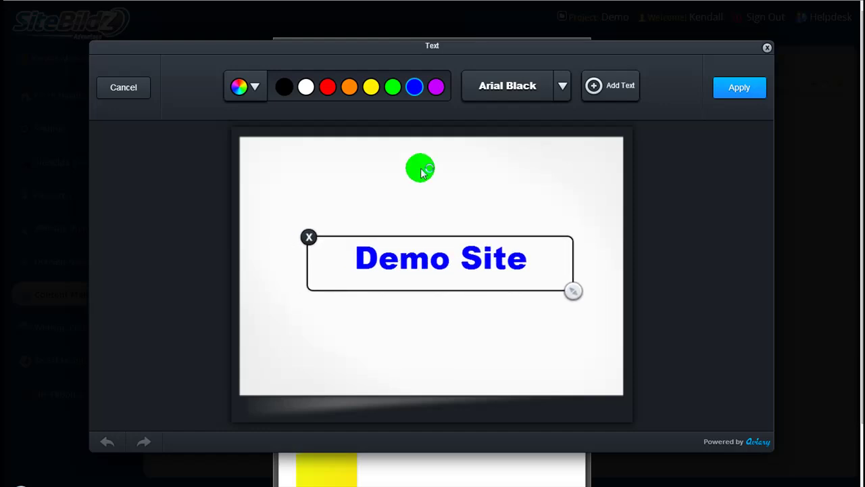
{"action": "left_click", "coordinate": [593, 85]}
{"action": "left_click", "coordinate": [427, 148]}
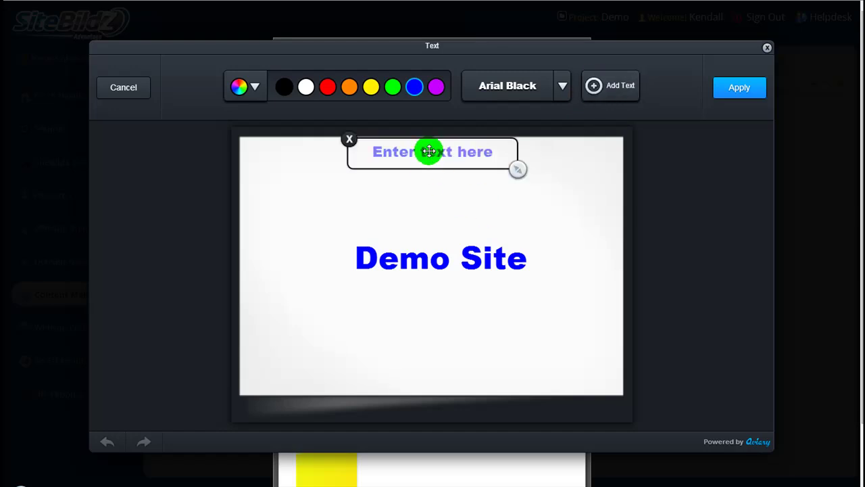
{"action": "left_click", "coordinate": [390, 147]}
{"action": "left_click", "coordinate": [348, 143]}
{"action": "left_click", "coordinate": [349, 143]}
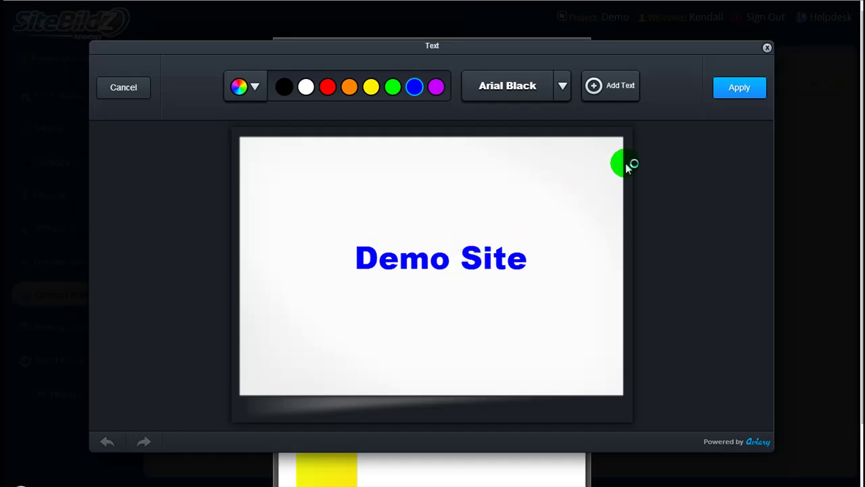
- Apply the text to the image, and exit the photo editor and the image gallery without saving
{"action": "left_click", "coordinate": [731, 88]}
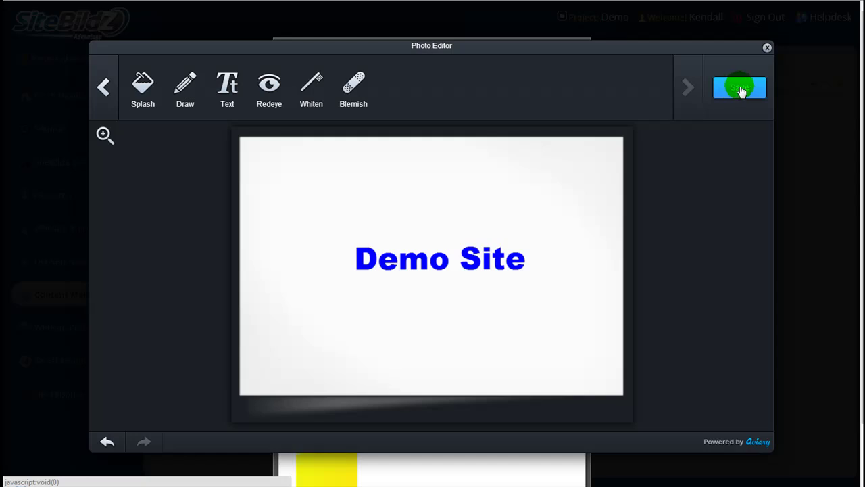
{"action": "left_click", "coordinate": [767, 49]}
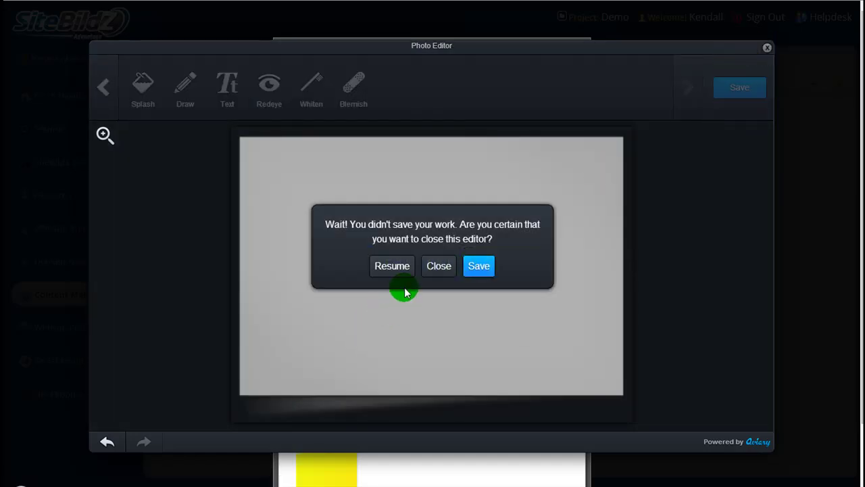
{"action": "left_click", "coordinate": [446, 271]}
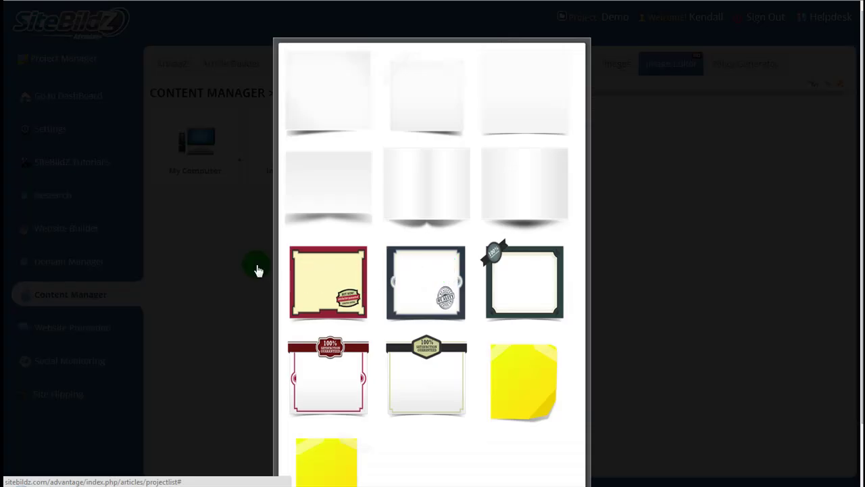
{"action": "scroll", "coordinate": [233, 348], "scroll_direction": "down", "scroll_amount": 1}
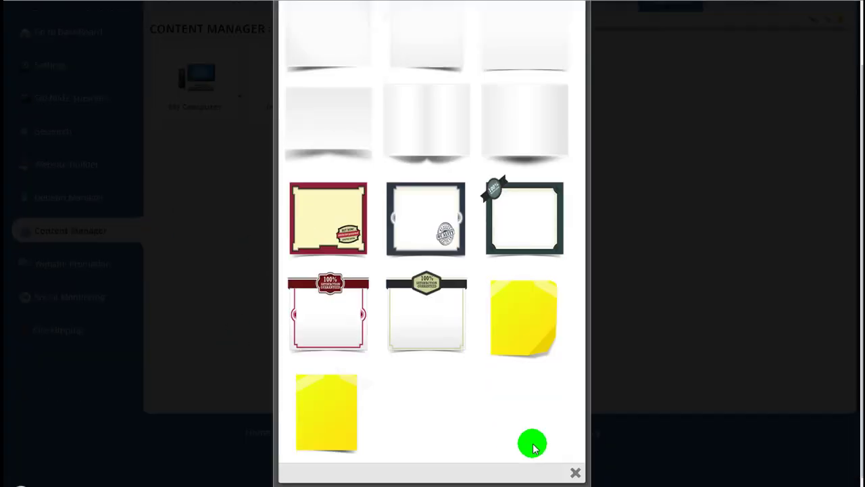
{"action": "left_click", "coordinate": [577, 473]}
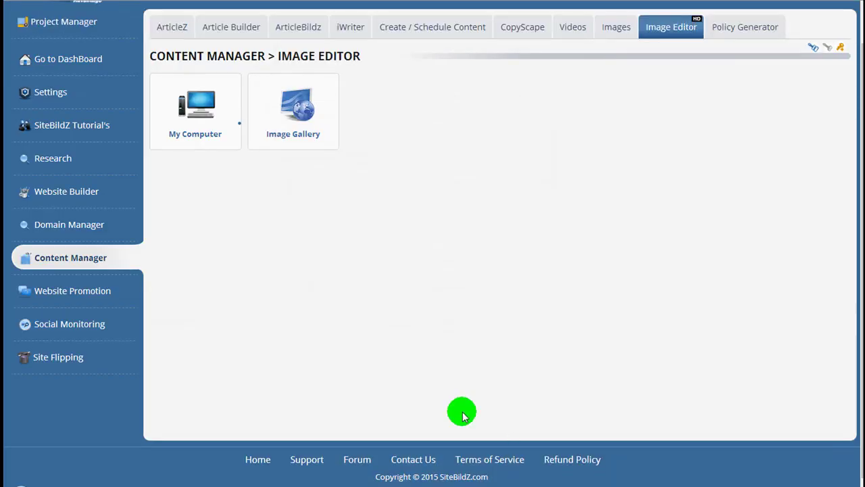
- Open the Banner Settings for productdemo.xtrapages.com in the Website Builder's Website Custom Settings
{"action": "left_click", "coordinate": [66, 191]}
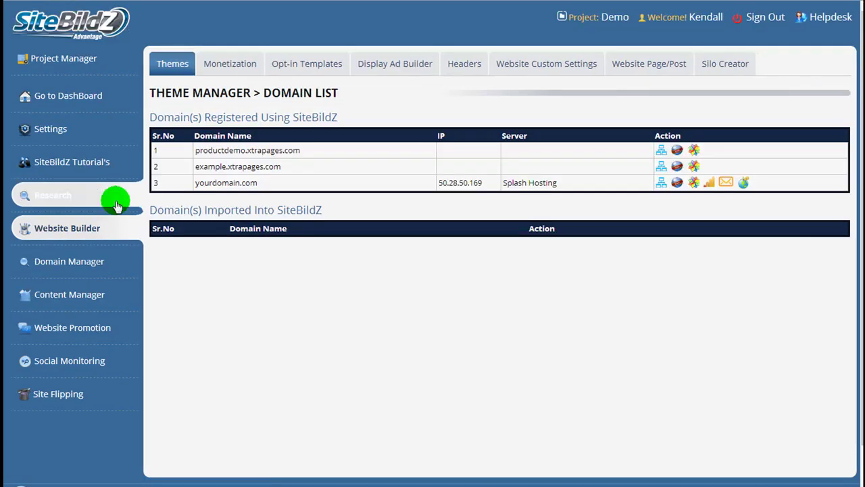
{"action": "left_click", "coordinate": [532, 70]}
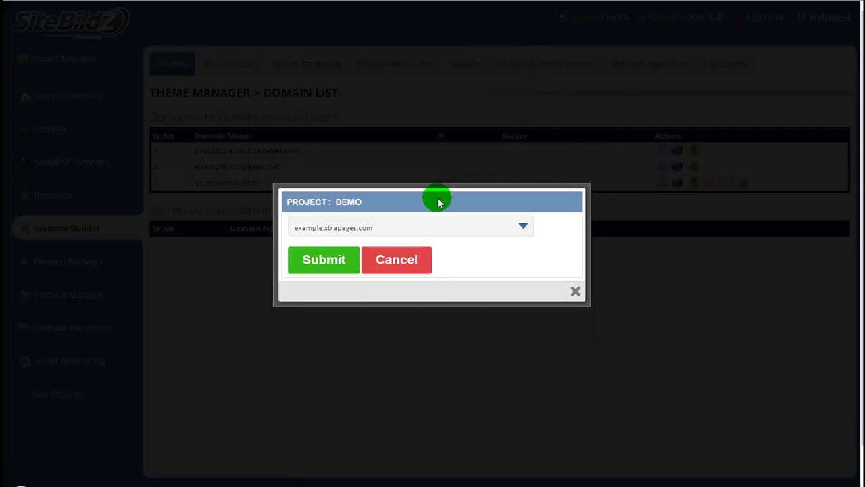
{"action": "left_click", "coordinate": [362, 228]}
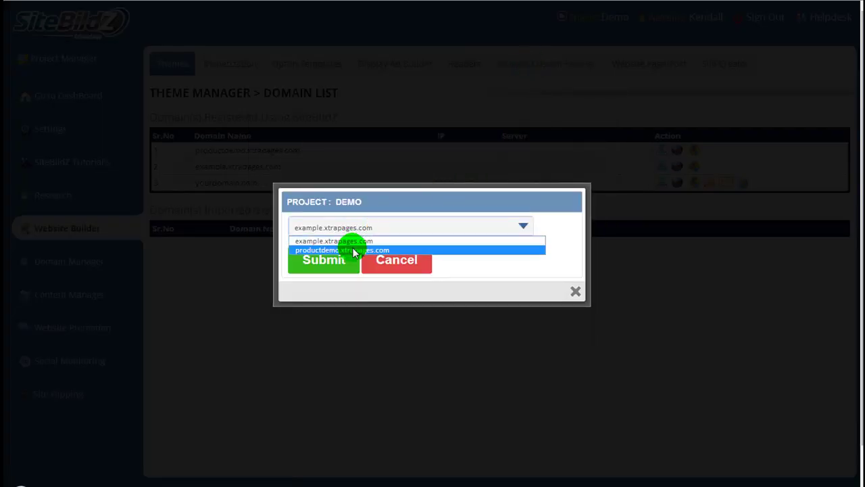
{"action": "left_click", "coordinate": [354, 251]}
{"action": "left_click", "coordinate": [331, 264]}
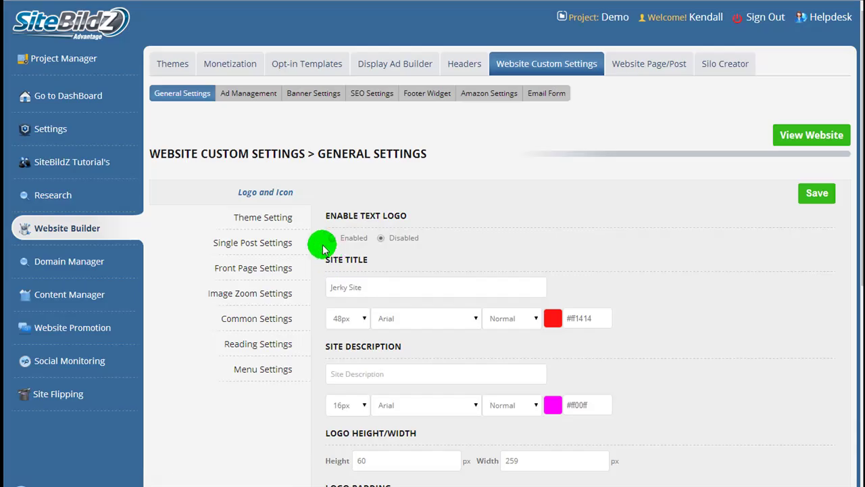
{"action": "left_click", "coordinate": [302, 100]}
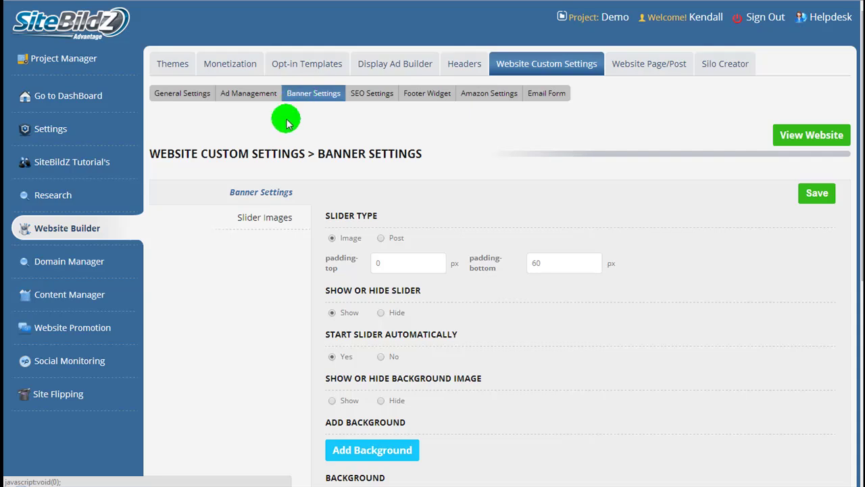
- Try the Post slider type, check the posts offered for the slider, and set the type back to Image
{"action": "scroll", "coordinate": [317, 217], "scroll_direction": "down", "scroll_amount": 2}
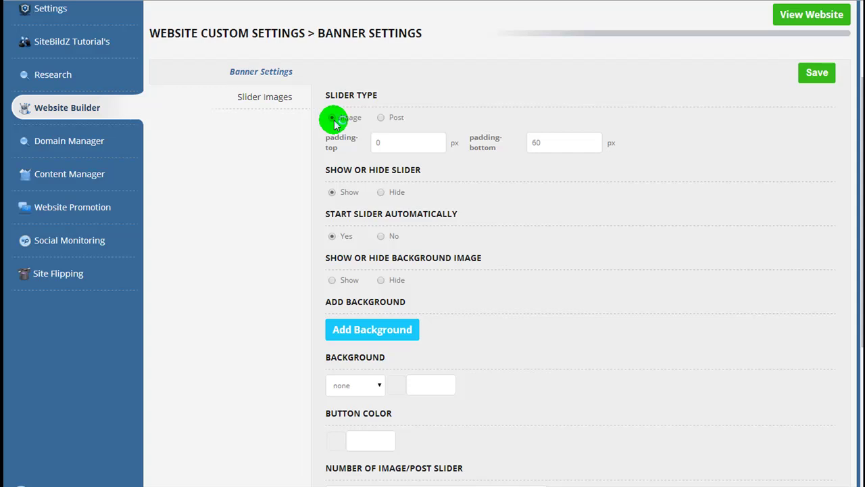
{"action": "left_click", "coordinate": [380, 119]}
{"action": "scroll", "coordinate": [378, 120], "scroll_direction": "down", "scroll_amount": 3}
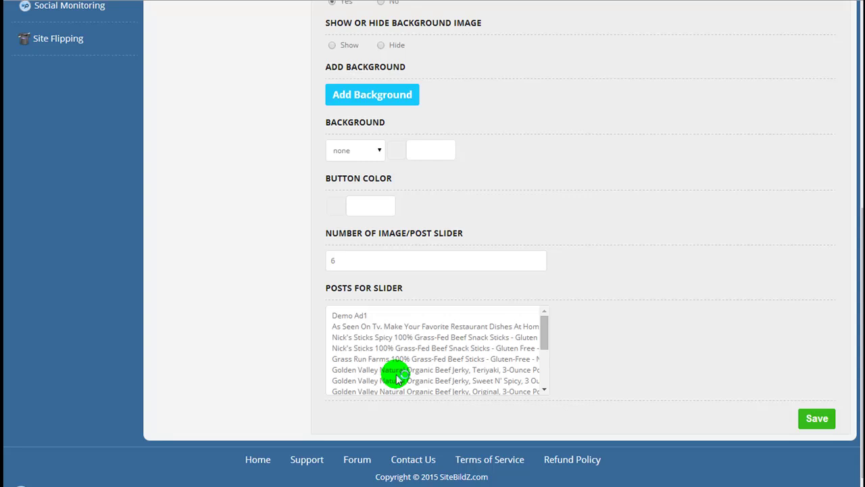
{"action": "scroll", "coordinate": [397, 375], "scroll_direction": "up", "scroll_amount": 3}
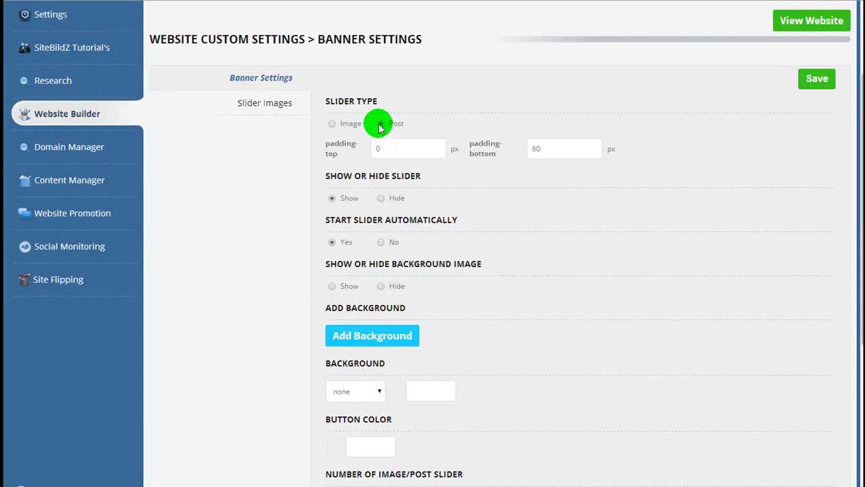
{"action": "left_click", "coordinate": [333, 125]}
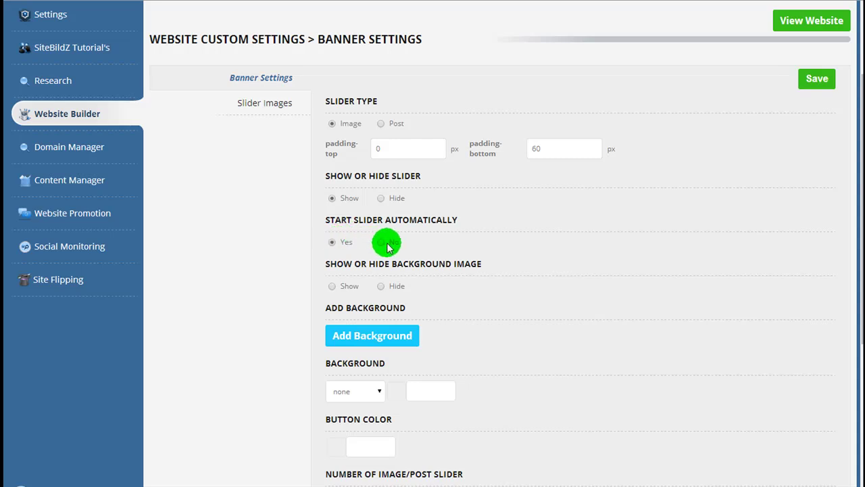
- Examine the autostart, background, button color, slider number and post options in the Banner Settings
{"action": "scroll", "coordinate": [352, 283], "scroll_direction": "down", "scroll_amount": 1}
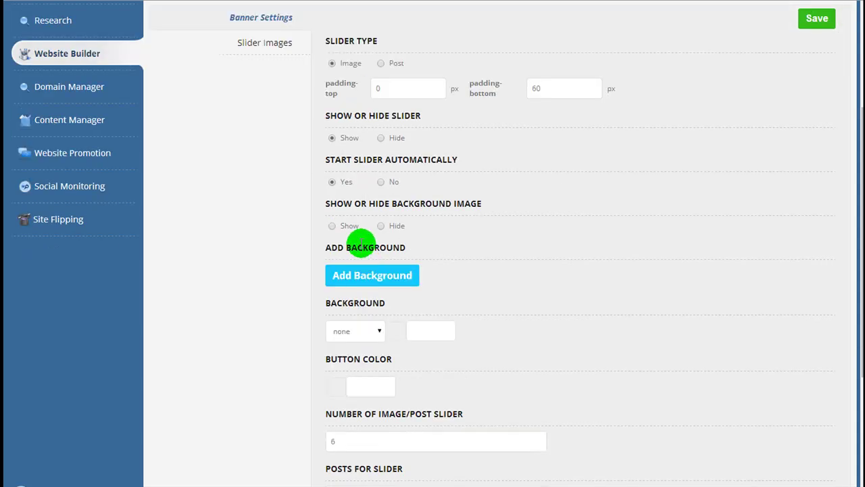
{"action": "scroll", "coordinate": [363, 245], "scroll_direction": "down", "scroll_amount": 1}
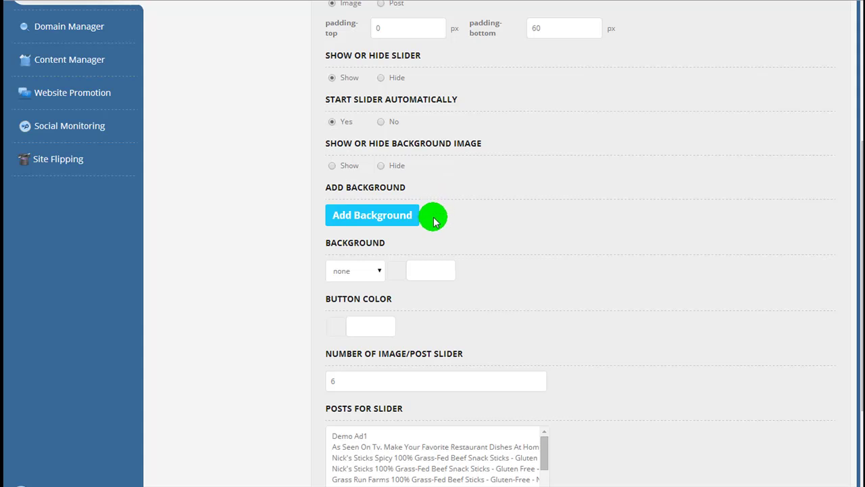
{"action": "scroll", "coordinate": [432, 215], "scroll_direction": "down", "scroll_amount": 1}
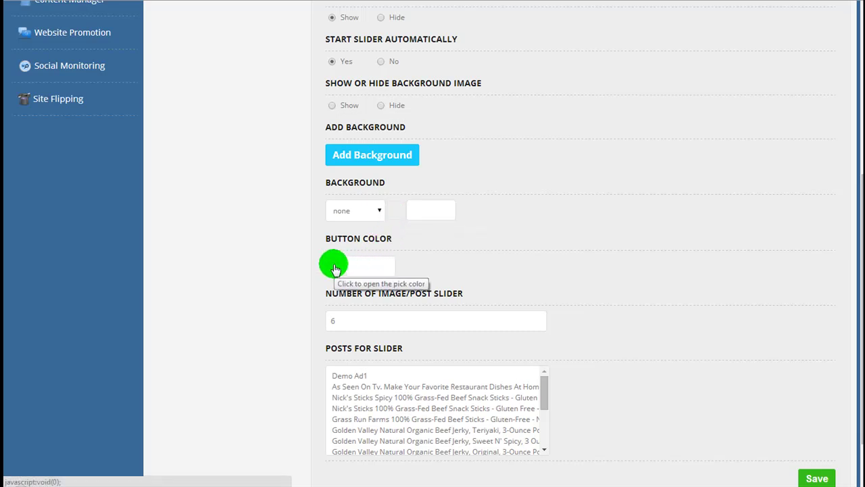
{"action": "scroll", "coordinate": [336, 269], "scroll_direction": "down", "scroll_amount": 2}
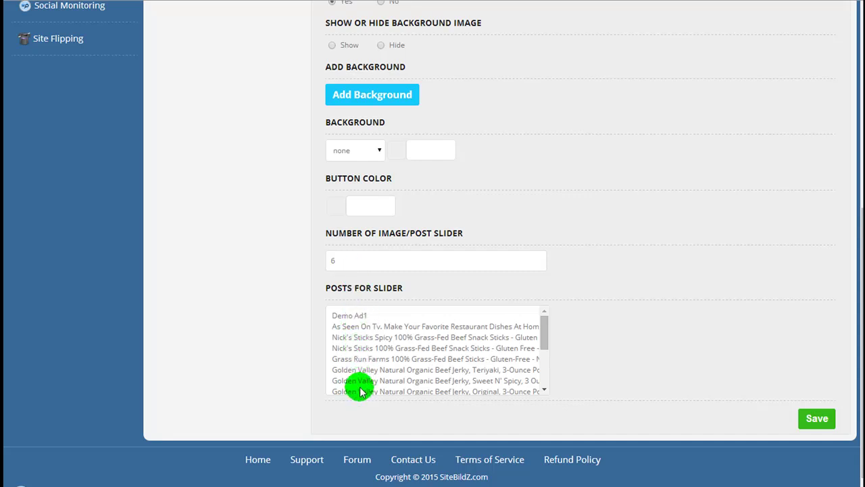
- Open the Slider Images settings and examine the banners already added along with the suggested banner size
{"action": "scroll", "coordinate": [358, 363], "scroll_direction": "up", "scroll_amount": 4}
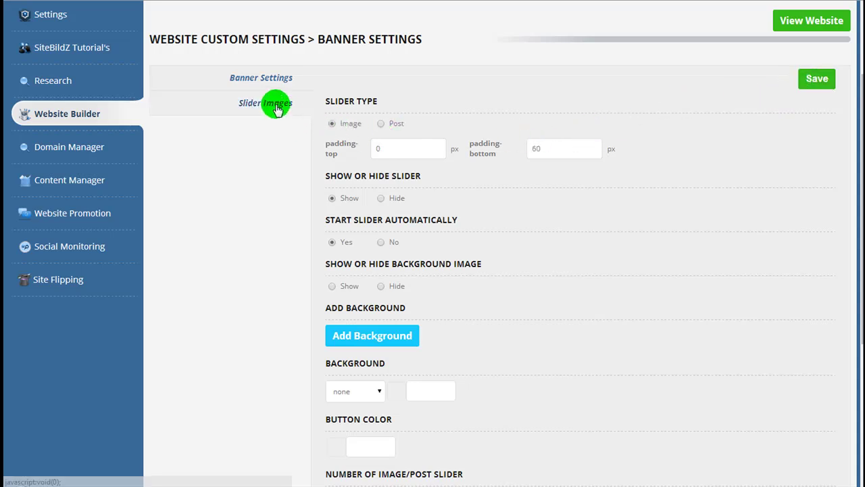
{"action": "left_click", "coordinate": [255, 108]}
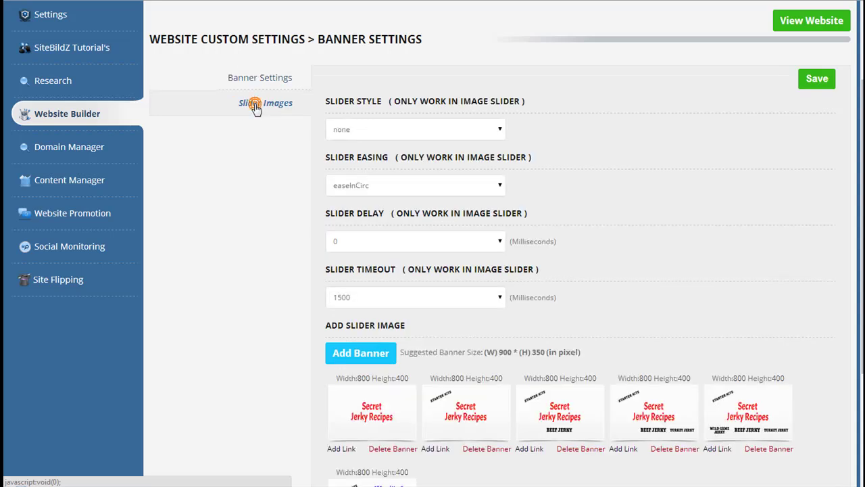
{"action": "scroll", "coordinate": [318, 130], "scroll_direction": "down", "scroll_amount": 1}
{"action": "scroll", "coordinate": [311, 132], "scroll_direction": "down", "scroll_amount": 2}
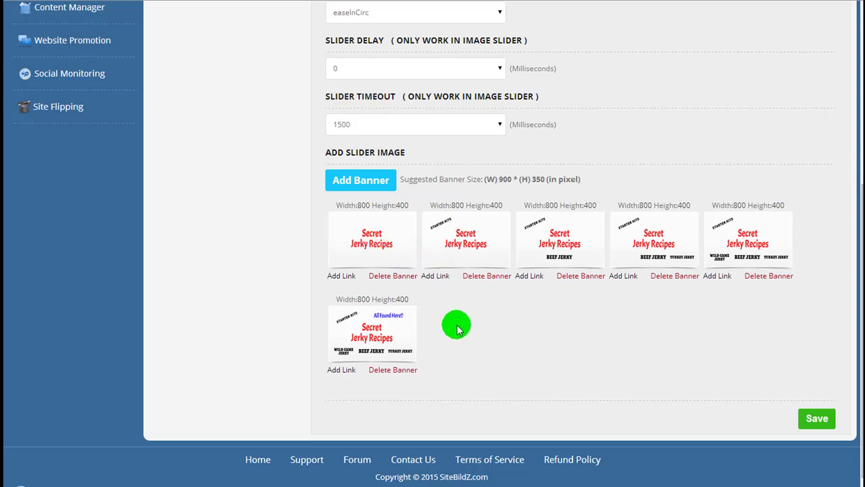
{"action": "scroll", "coordinate": [457, 328], "scroll_direction": "up", "scroll_amount": 3}
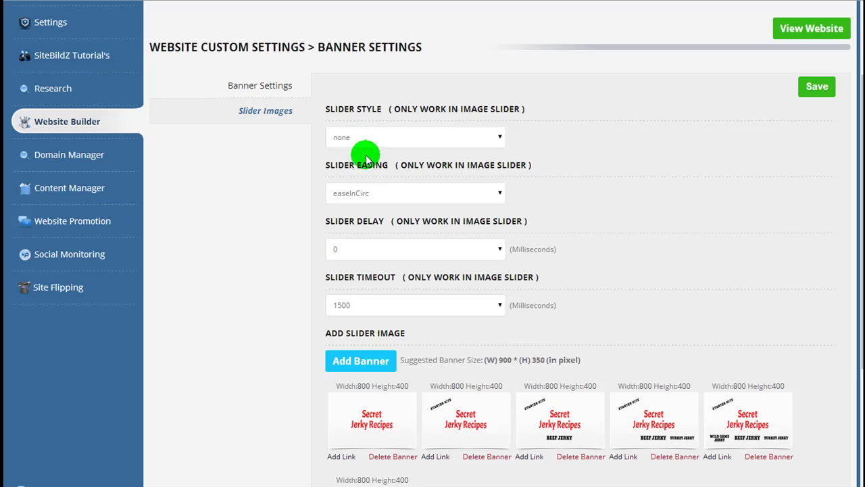
- Review the available slider style and slider easing options without changing either setting
{"action": "left_click", "coordinate": [381, 140]}
{"action": "scroll", "coordinate": [386, 169], "scroll_direction": "up", "scroll_amount": 1}
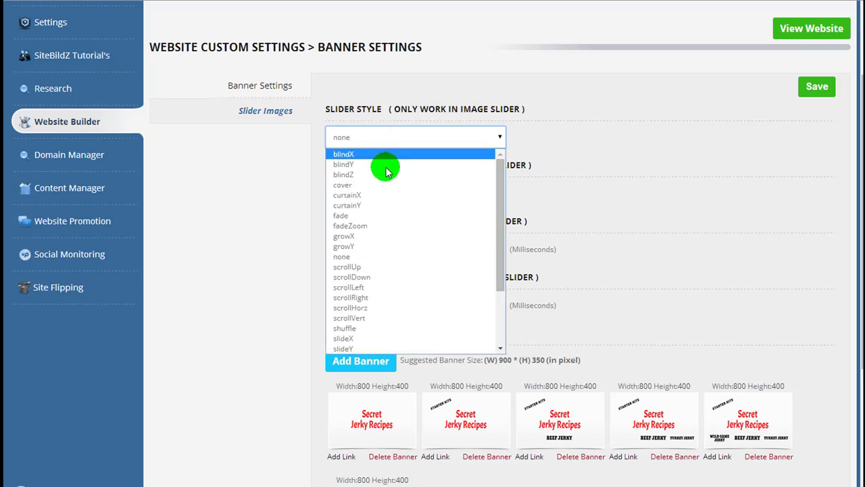
{"action": "left_click", "coordinate": [637, 190]}
{"action": "left_click", "coordinate": [446, 198]}
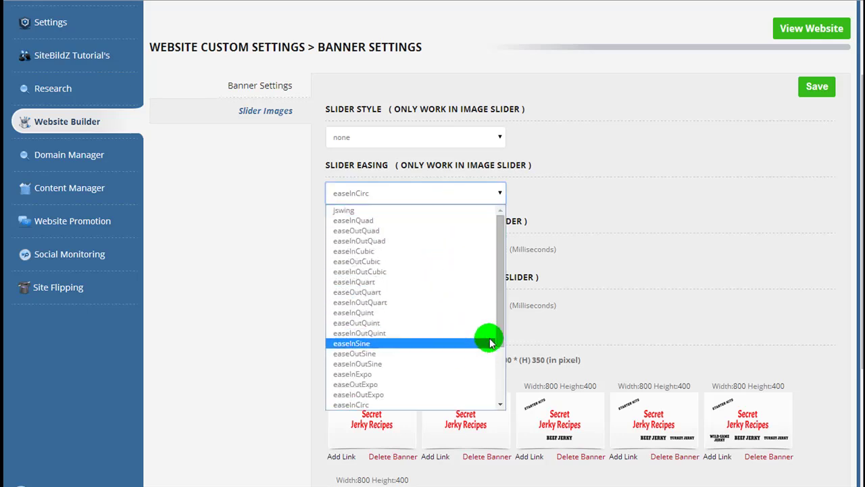
{"action": "left_click", "coordinate": [624, 230]}
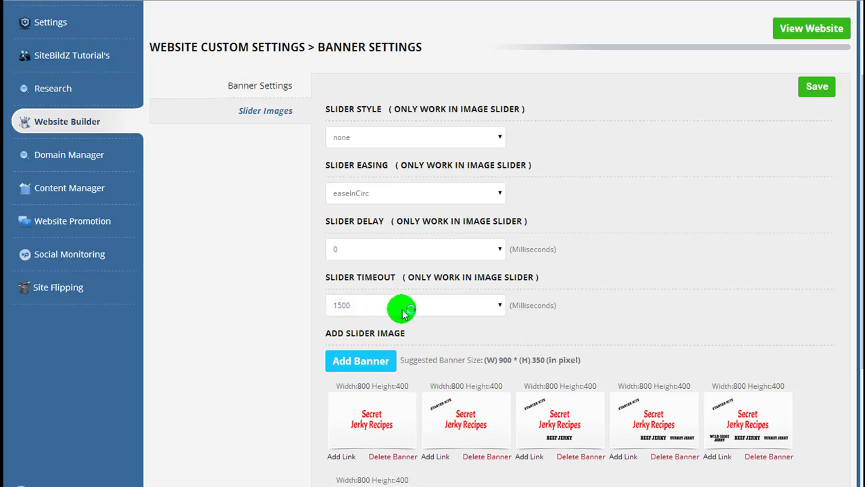
- Look over the slider banners once more and save the Slider Images settings
{"action": "scroll", "coordinate": [579, 280], "scroll_direction": "down", "scroll_amount": 3}
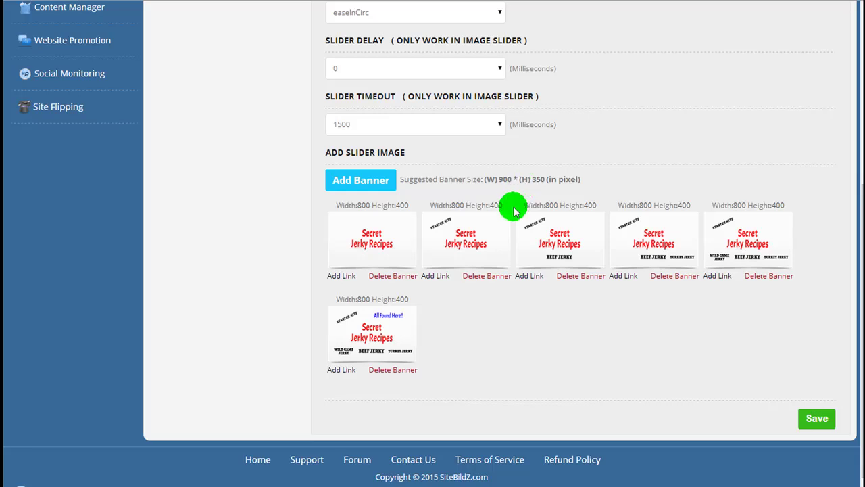
{"action": "scroll", "coordinate": [513, 206], "scroll_direction": "up", "scroll_amount": 4}
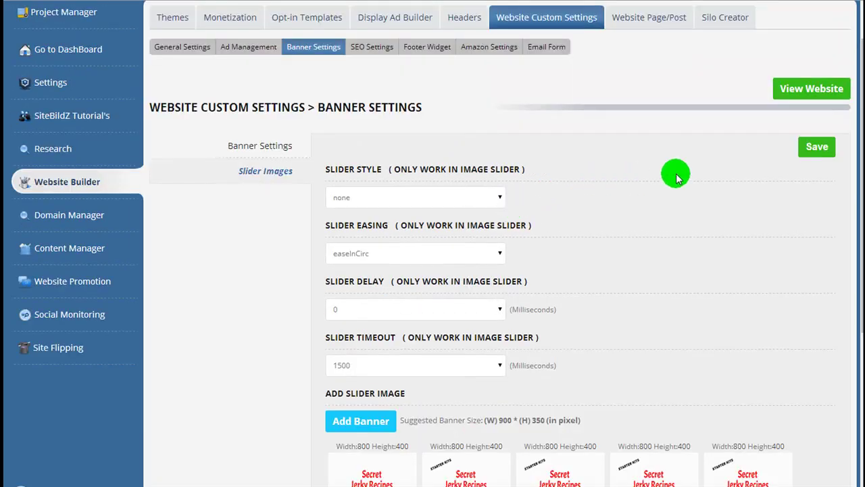
{"action": "left_click", "coordinate": [816, 148]}
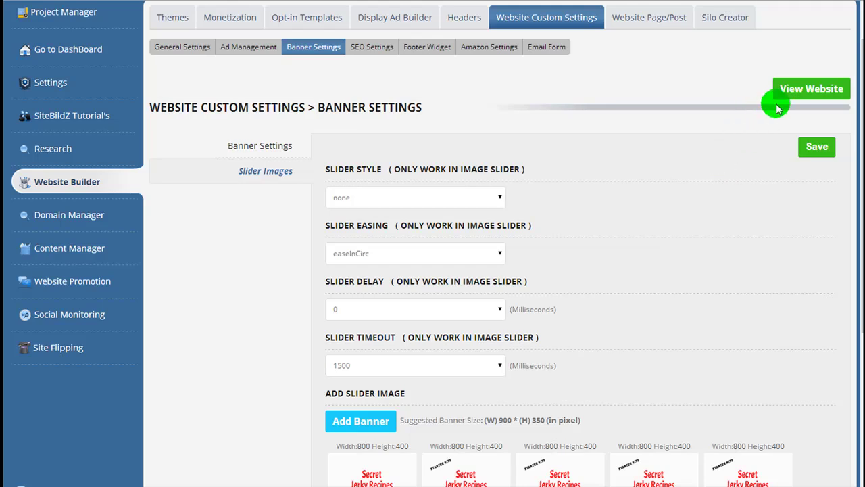
- View the live website to check its banner slider and page content, and return to the Banner Settings
{"action": "left_click", "coordinate": [799, 91]}
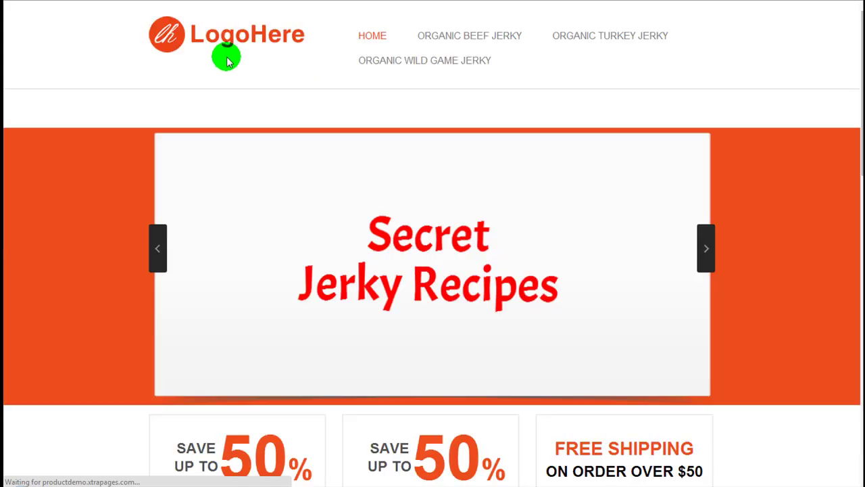
{"action": "scroll", "coordinate": [223, 55], "scroll_direction": "down", "scroll_amount": 2}
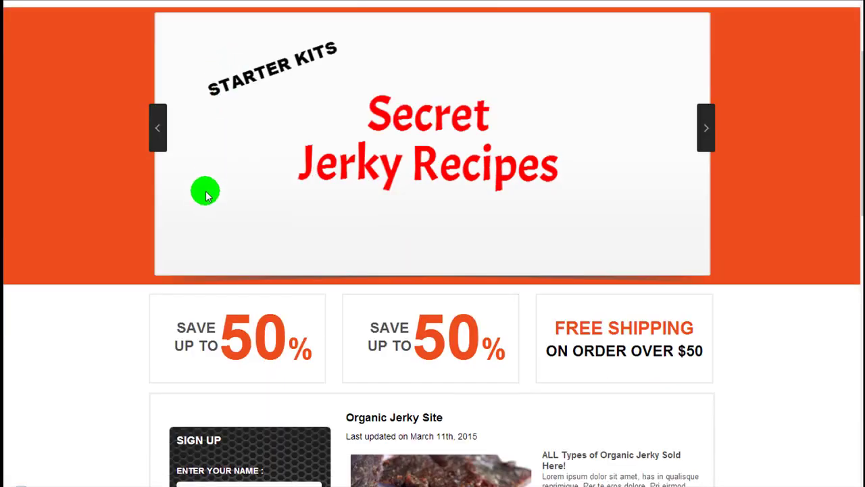
{"action": "scroll", "coordinate": [207, 196], "scroll_direction": "down", "scroll_amount": 4}
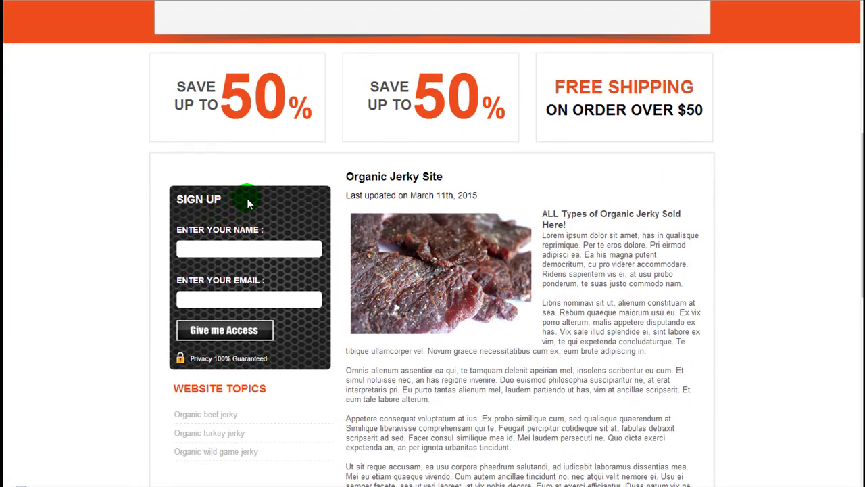
{"action": "scroll", "coordinate": [254, 201], "scroll_direction": "down", "scroll_amount": 7}
{"action": "scroll", "coordinate": [256, 199], "scroll_direction": "down", "scroll_amount": 2}
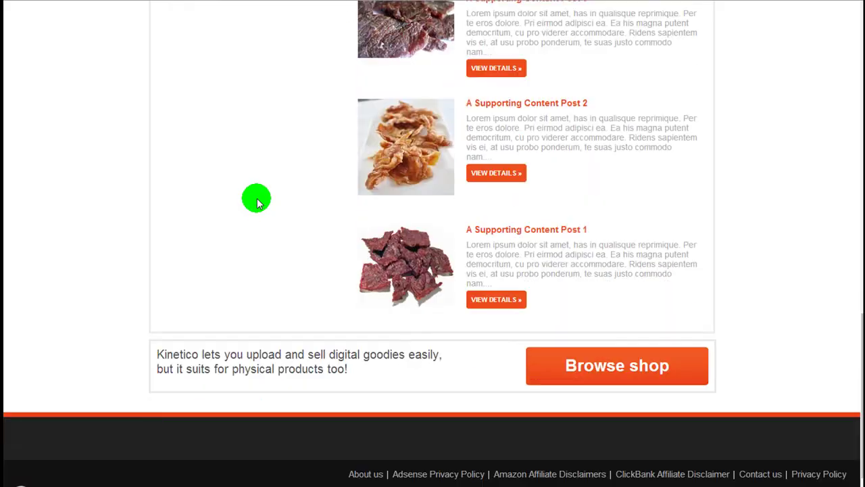
{"action": "scroll", "coordinate": [253, 203], "scroll_direction": "up", "scroll_amount": 6}
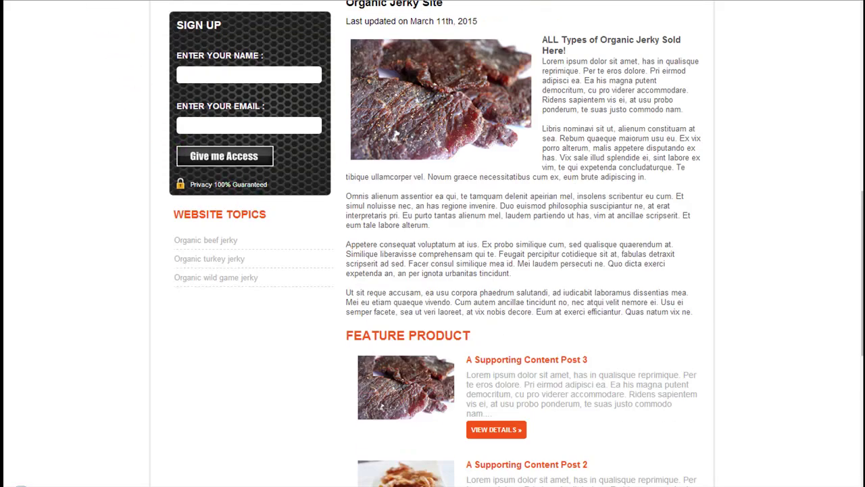
{"action": "left_click", "coordinate": [271, 1]}
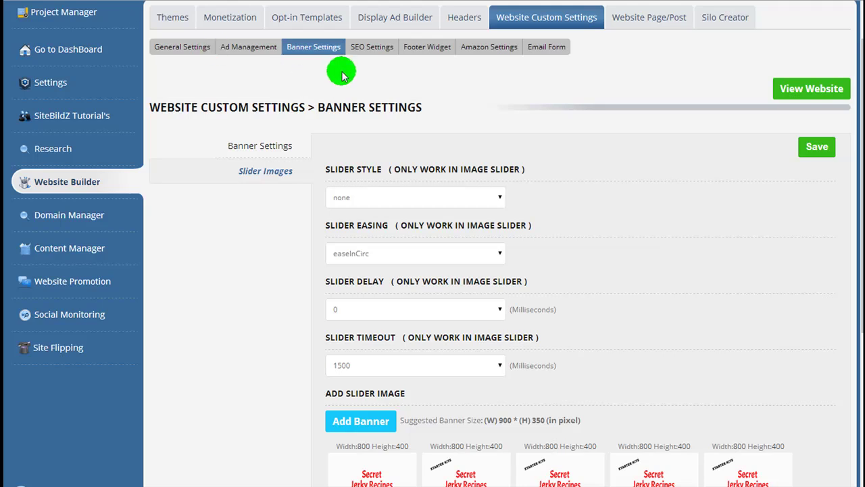